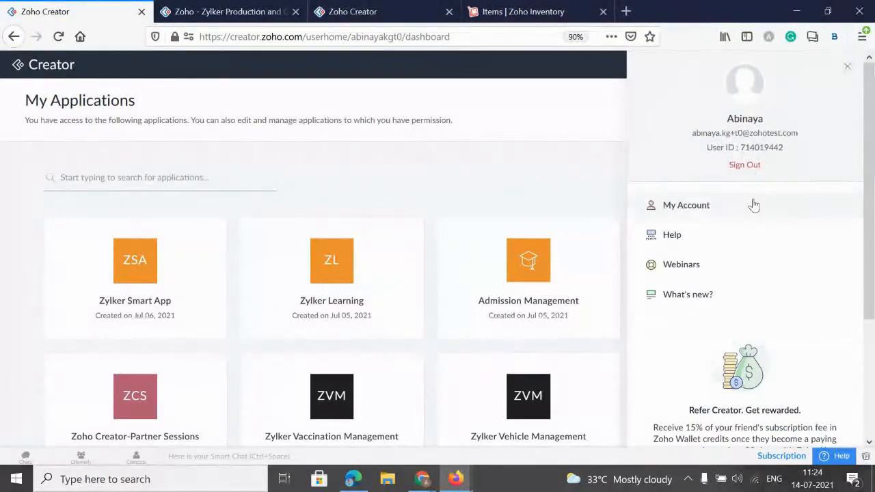
Close the account details, switch to the live Zylker Production and Quality Management application and look over its Settings reports.
key("ctrl+plus")
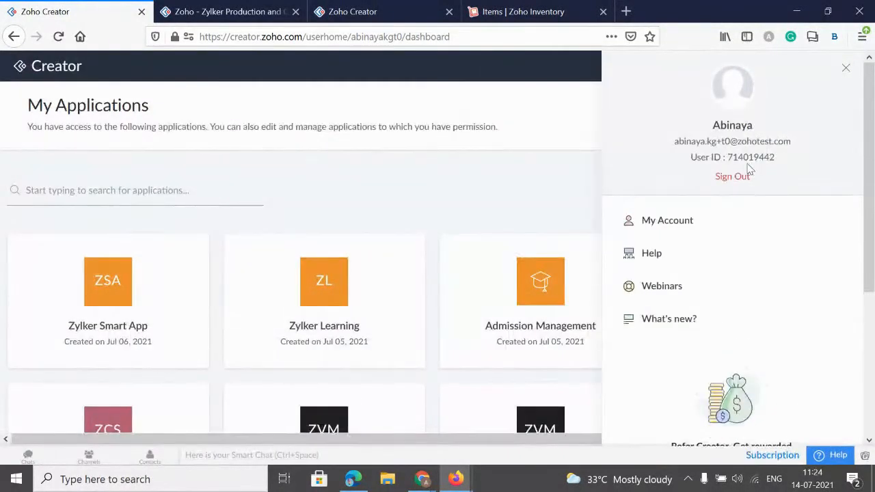
left_click(309, 202)
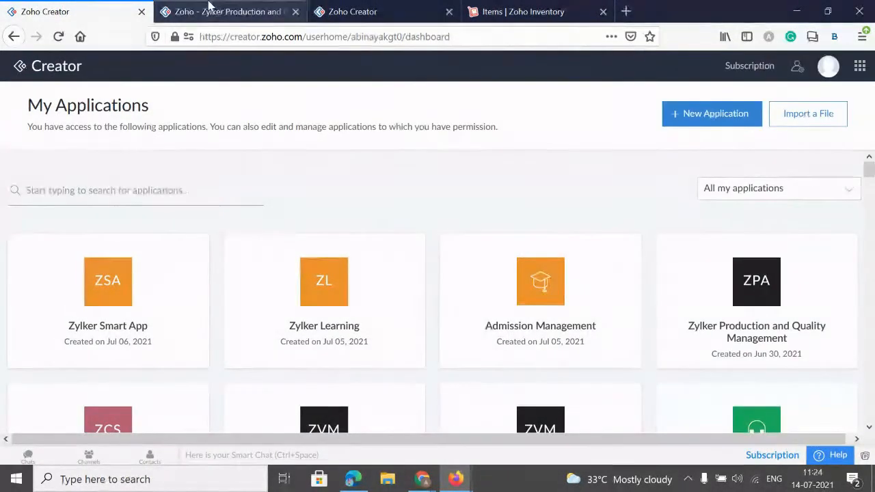
mouse_move(770, 337)
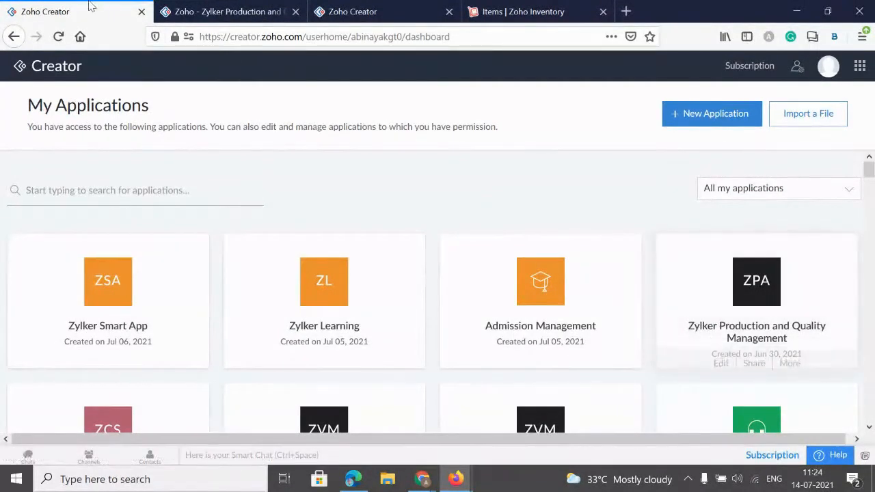
left_click(212, 13)
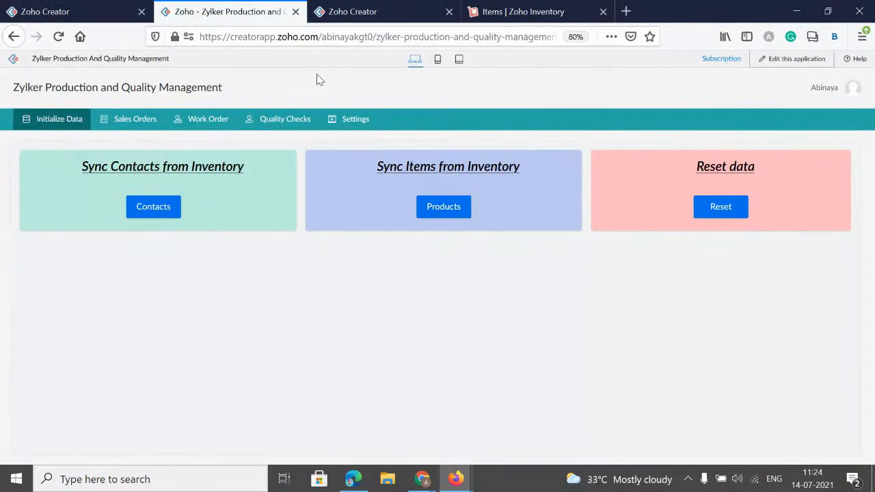
left_click(365, 122)
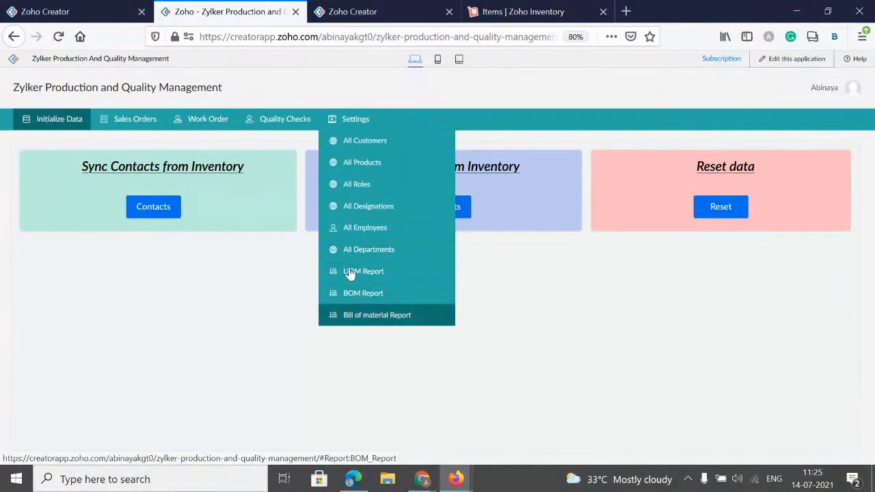
mouse_move(366, 123)
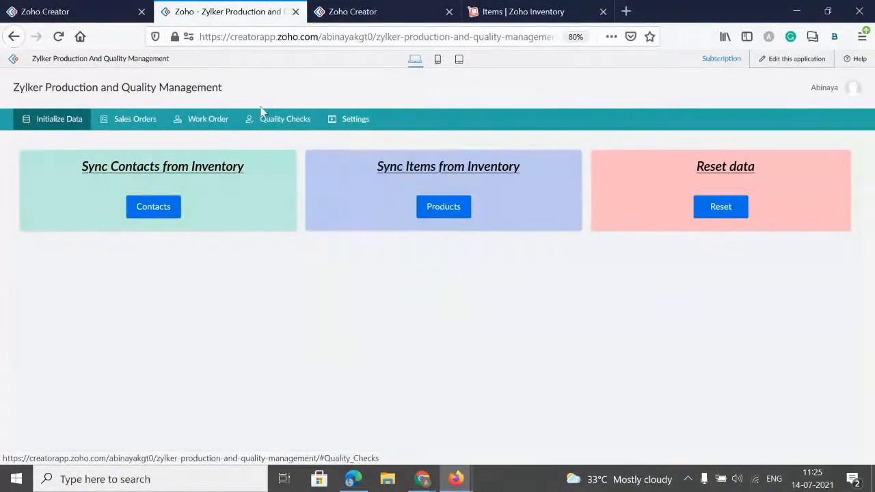
Examine a blank sales order form and a blank Assign Jobs form, including the available job types.
left_click(130, 128)
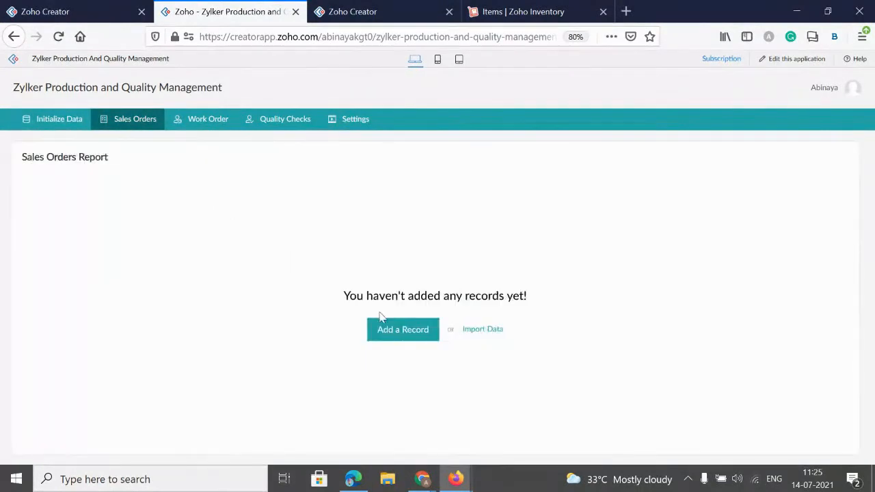
left_click(387, 331)
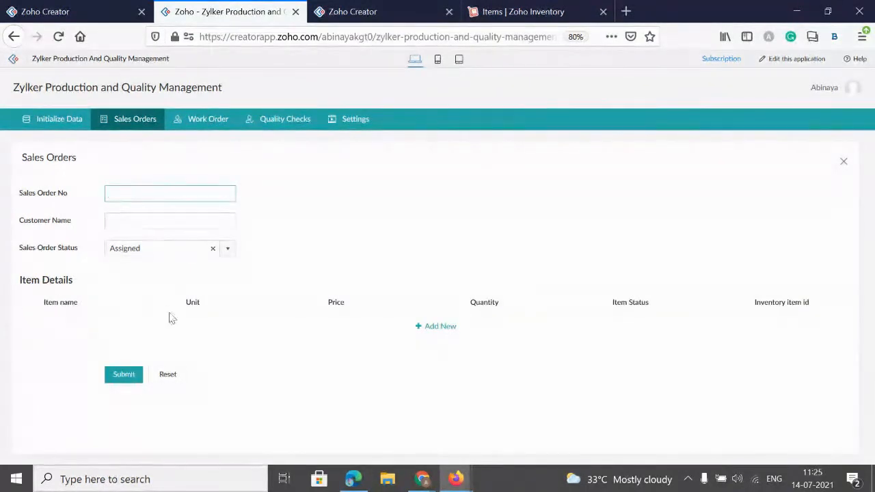
left_click(209, 120)
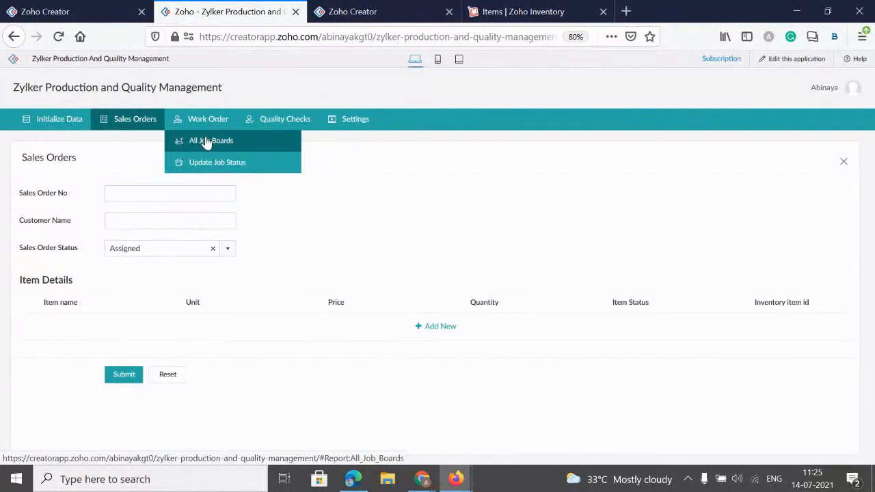
left_click(206, 142)
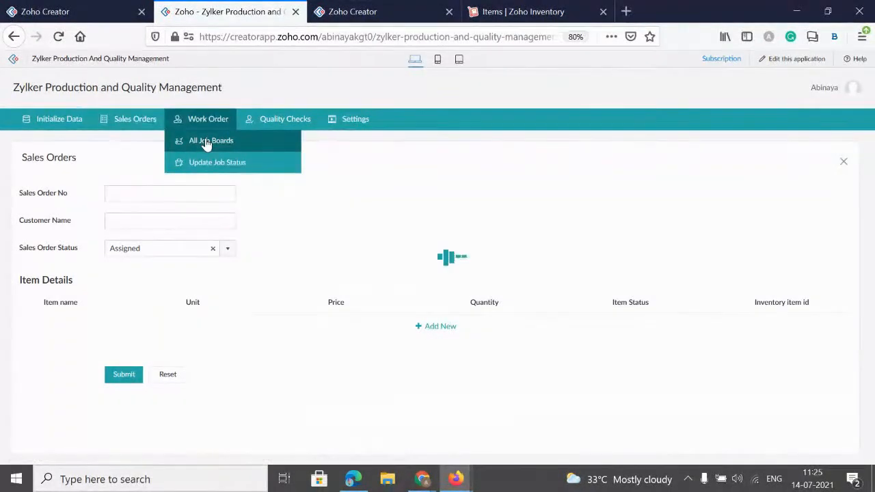
left_click(377, 337)
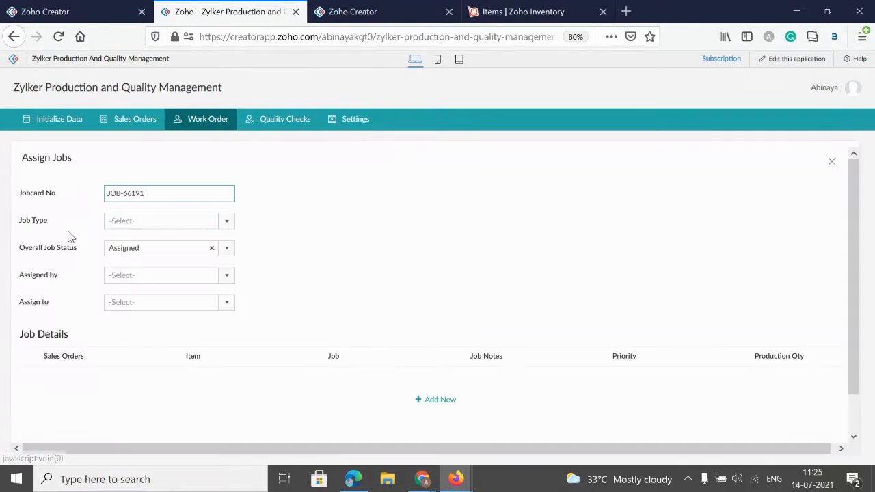
left_click(138, 229)
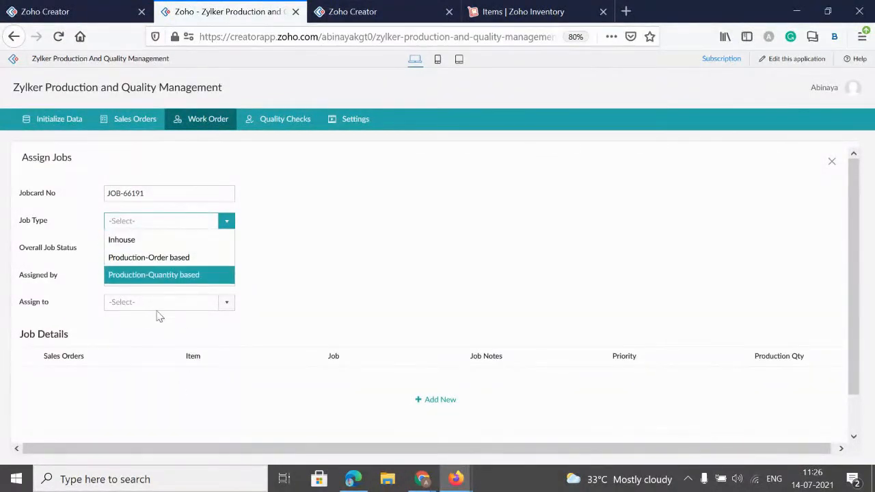
View the Update quality status board and open a new Quality Check form from All Quality Checks.
left_click(291, 121)
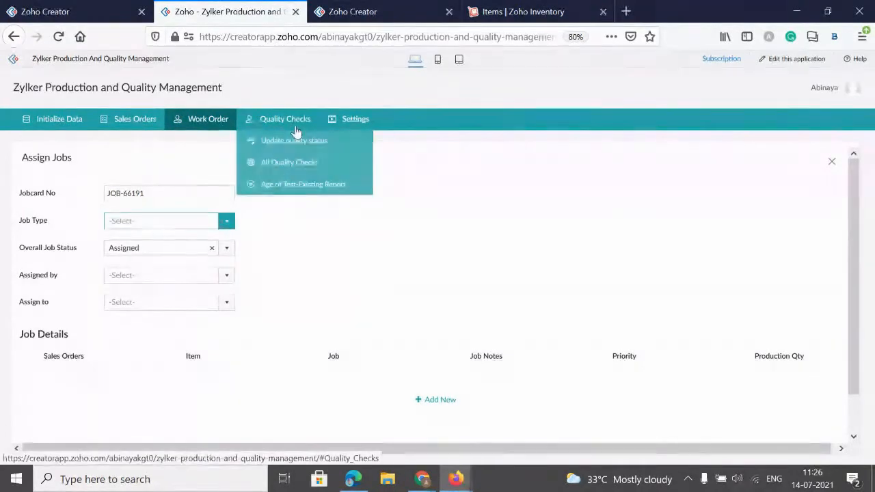
left_click(294, 140)
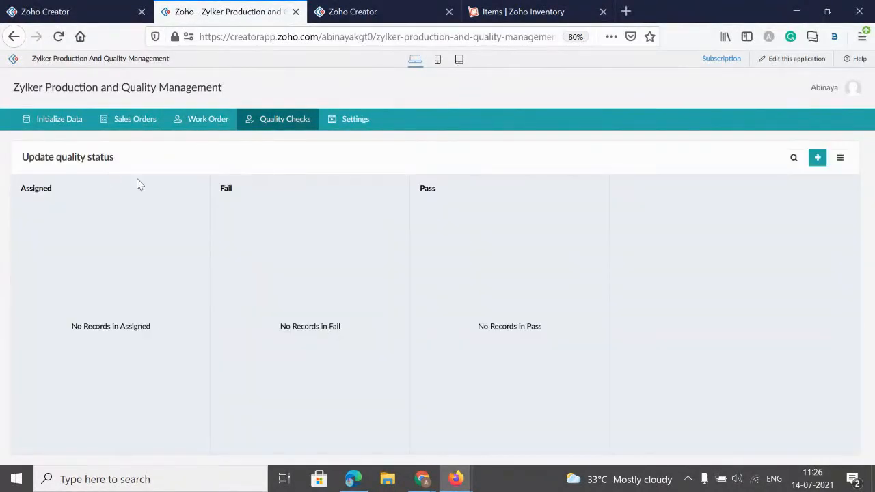
left_click(270, 128)
left_click(268, 160)
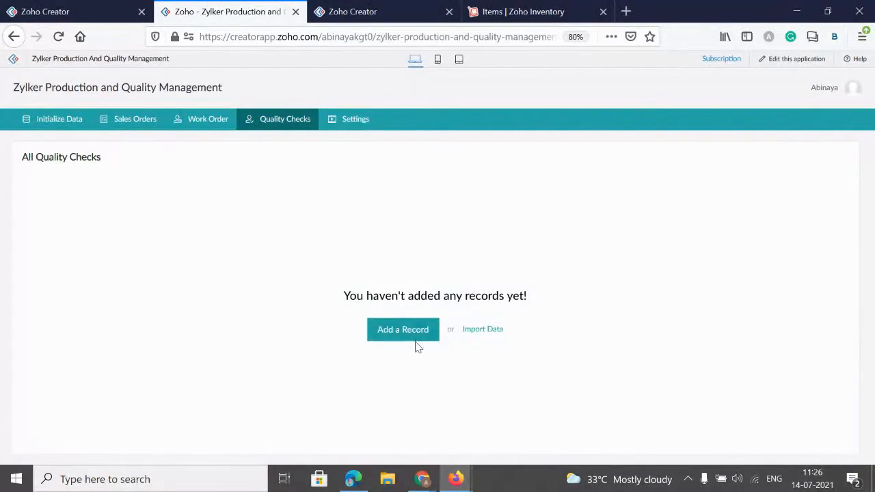
left_click(414, 328)
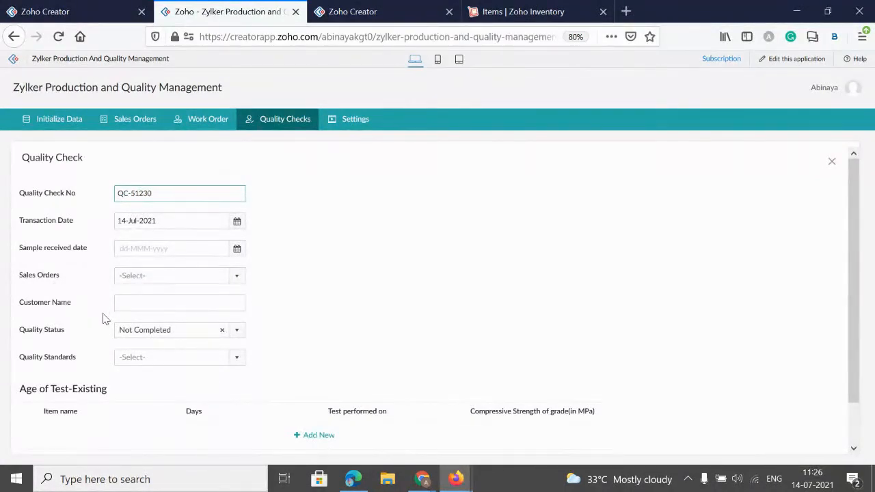
Add a row under Age of Test-Existing in the quality check form and examine its item and days choices.
scroll(96, 346, "down", 1)
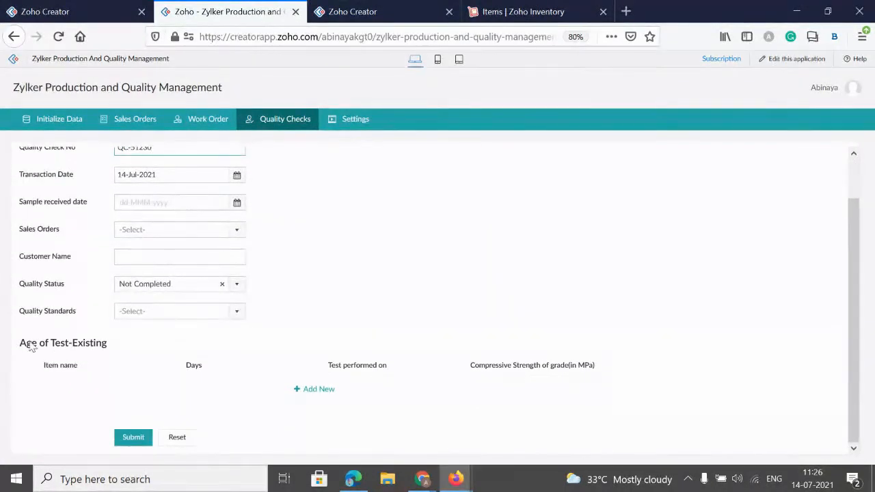
left_click(301, 391)
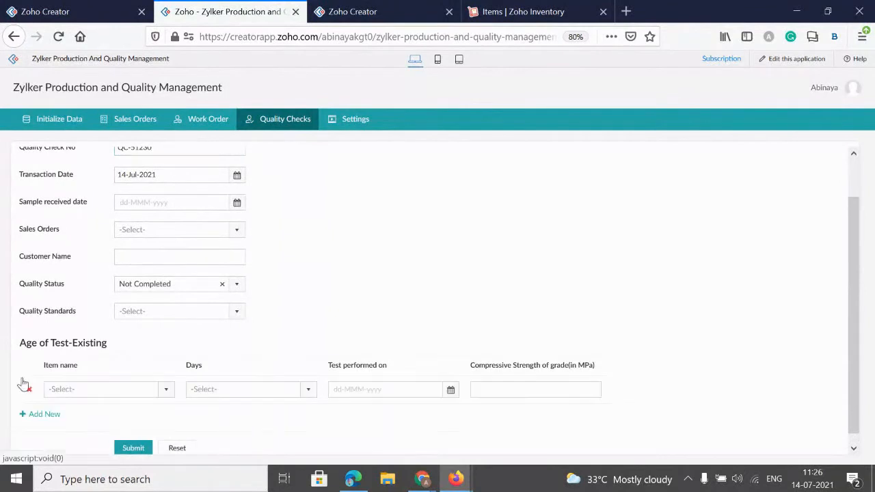
left_click(64, 391)
left_click(207, 391)
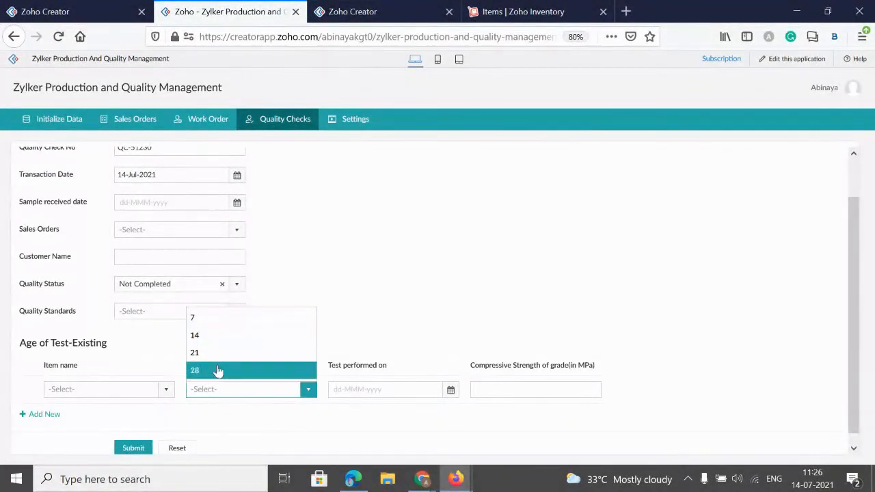
left_click(425, 282)
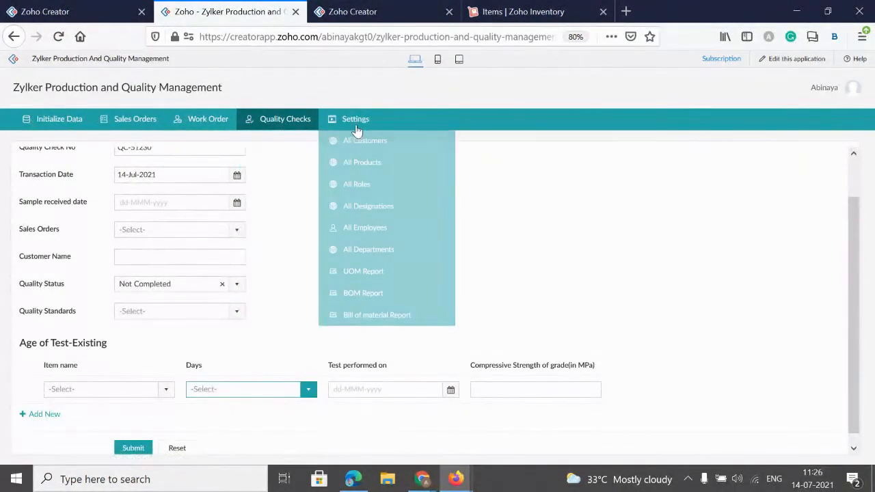
mouse_move(179, 129)
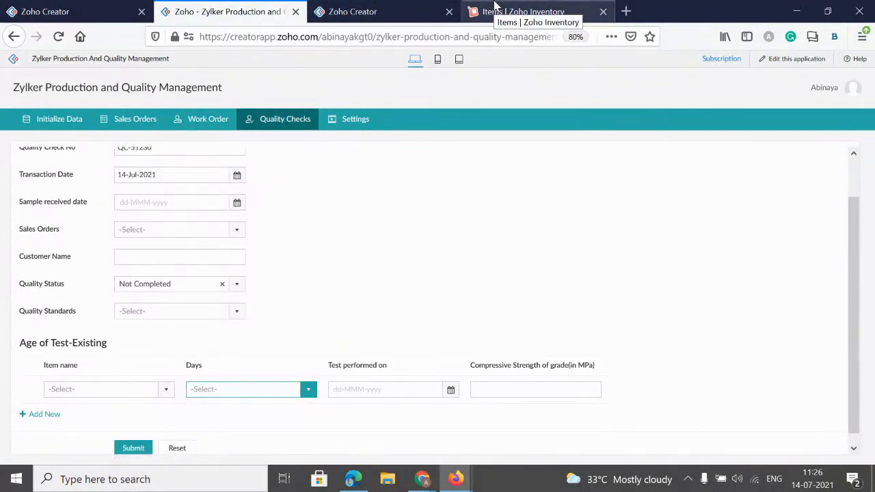
Switch to Zoho Inventory and check the signed-in account's organizations alongside the active items list.
left_click(516, 13)
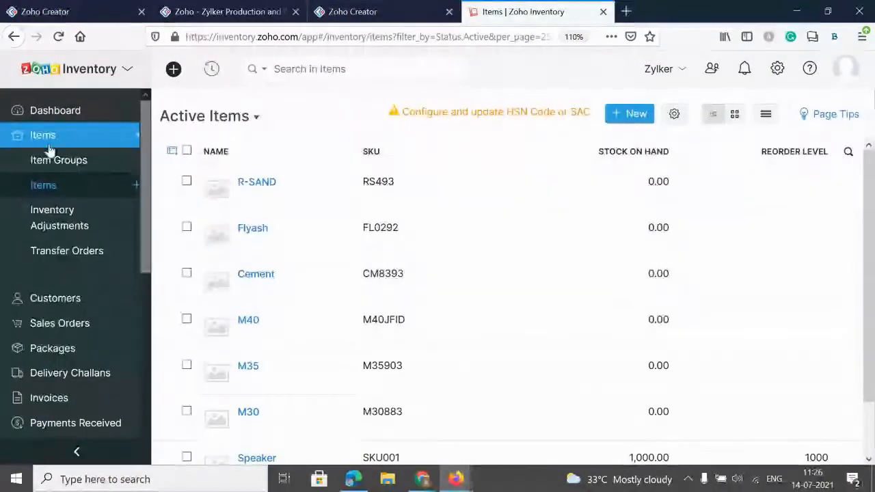
left_click(845, 69)
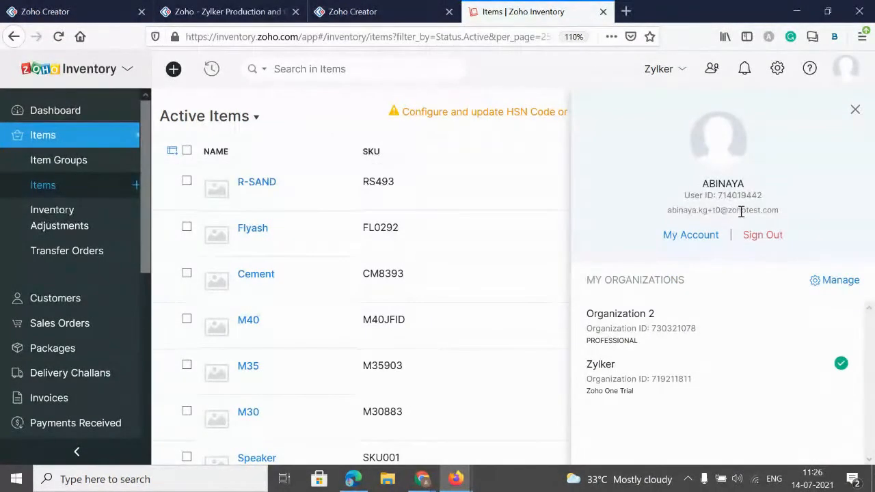
left_click(59, 189)
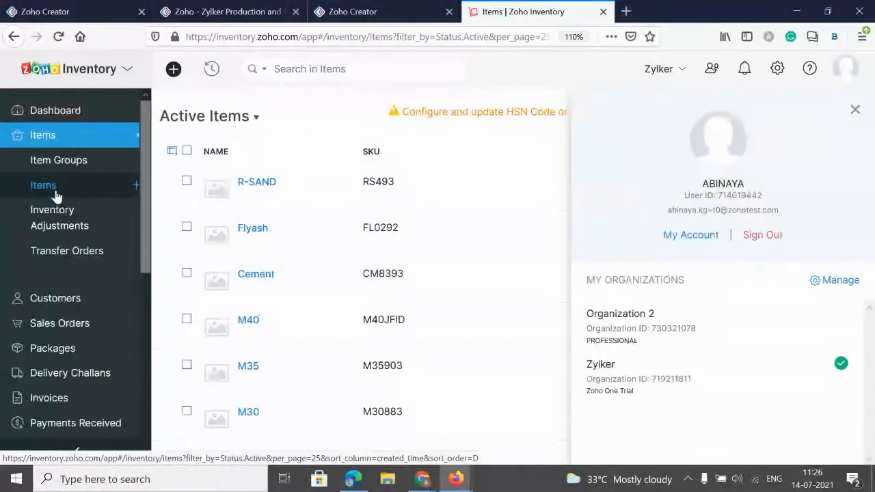
left_click(854, 111)
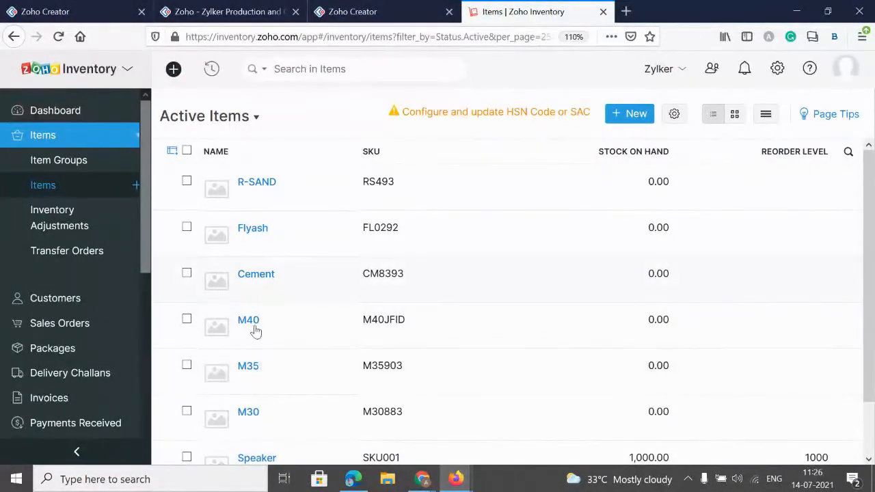
Look through the inventory's customers, sales orders, delivery challans, packages and received payments, plus the remaining purchase-side modules.
left_click(55, 298)
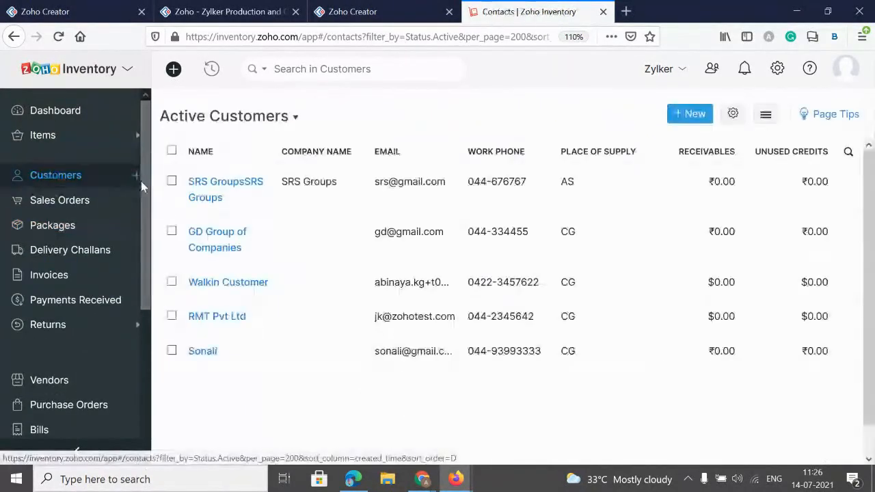
left_click(76, 232)
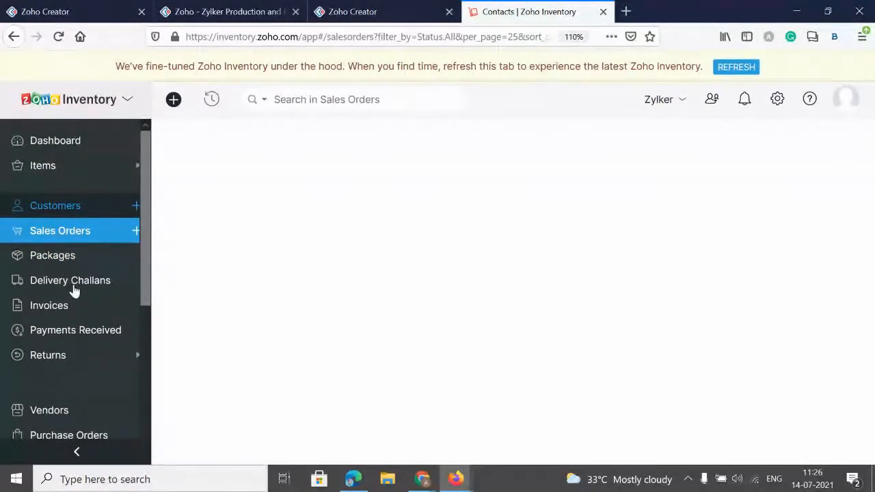
left_click(74, 281)
left_click(58, 261)
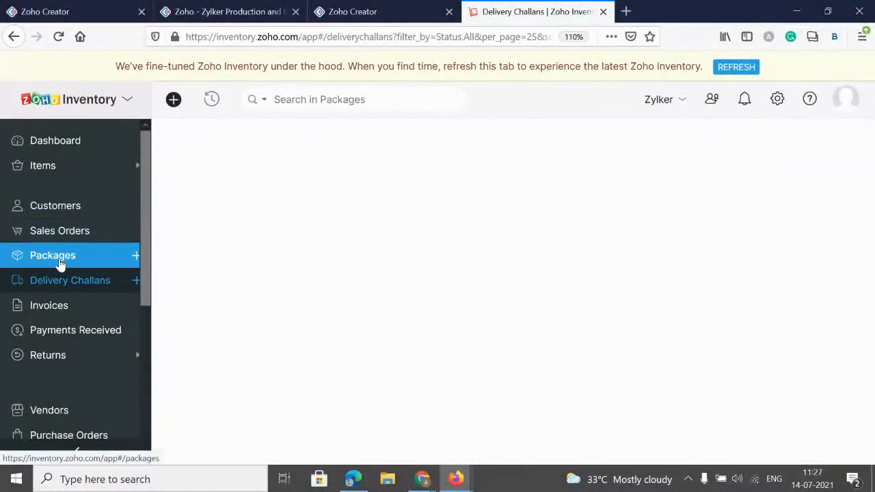
left_click(66, 334)
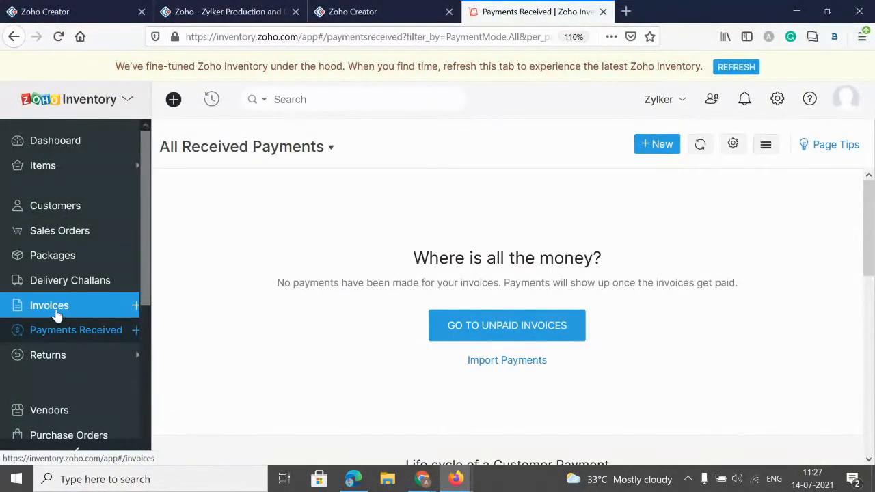
scroll(65, 333, "down", 5)
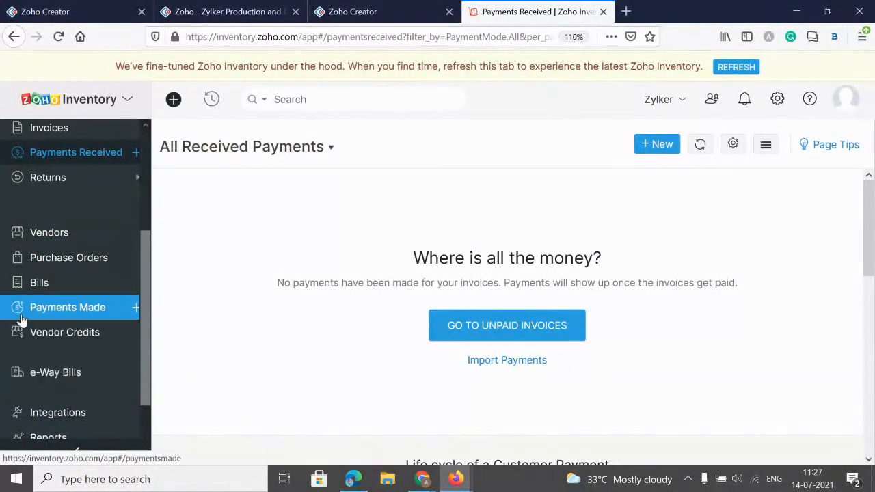
scroll(83, 267, "up", 3)
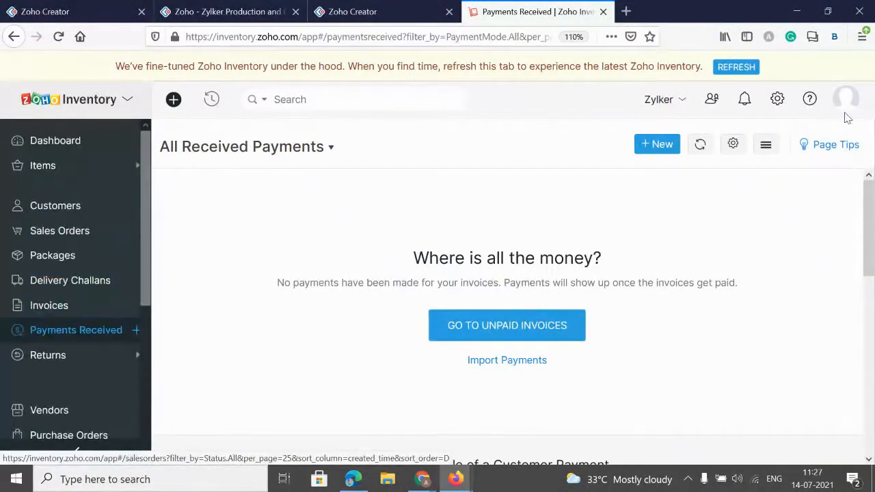
Review the inventory settings and the organization list, and expand the Items module to show its submodules.
left_click(777, 104)
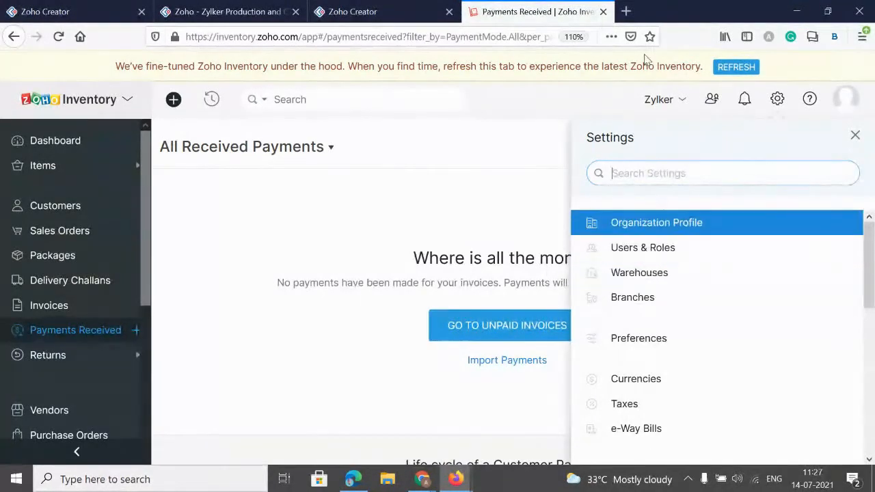
left_click(679, 102)
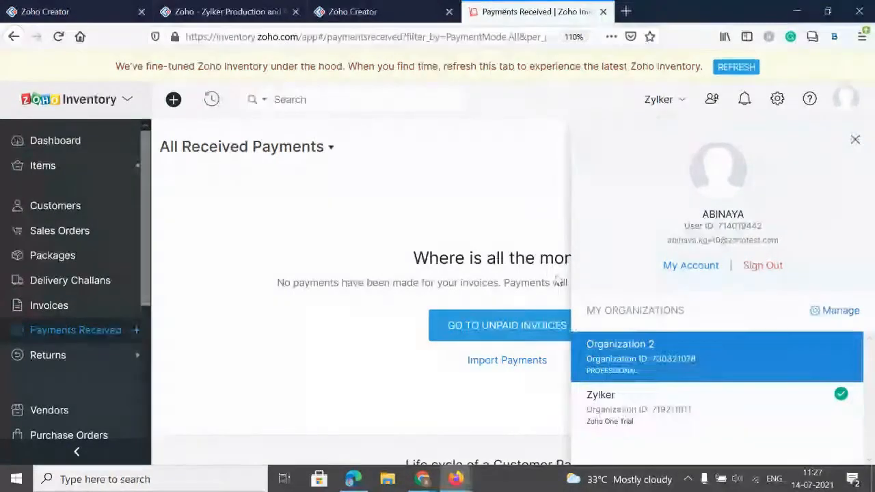
left_click(514, 165)
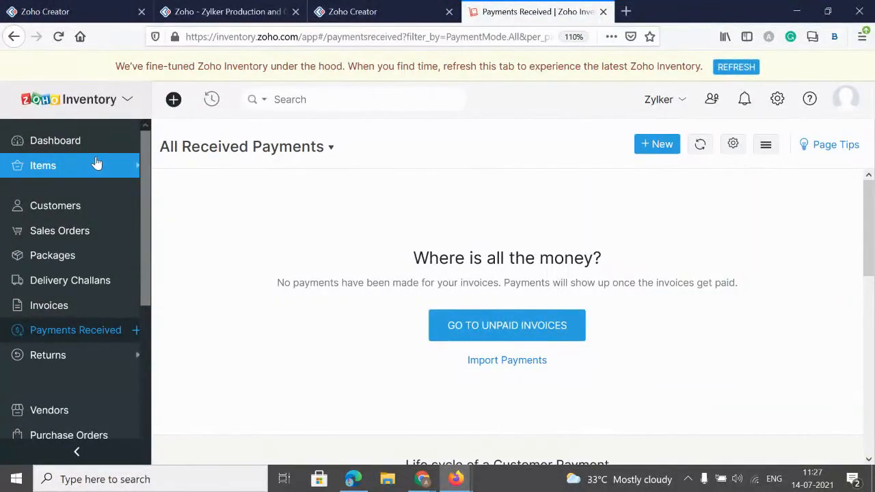
left_click(48, 170)
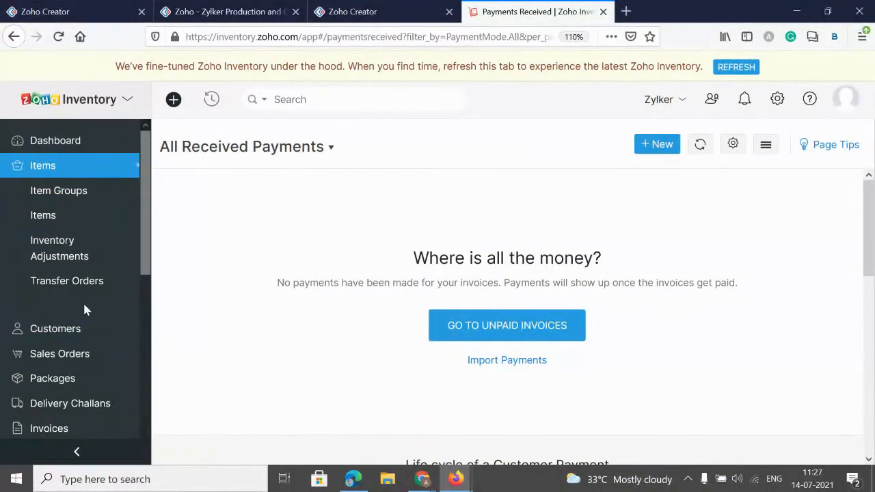
View the application's design in the Zoho Creator builder and switch to the presentation's Data Flow slide.
left_click(349, 12)
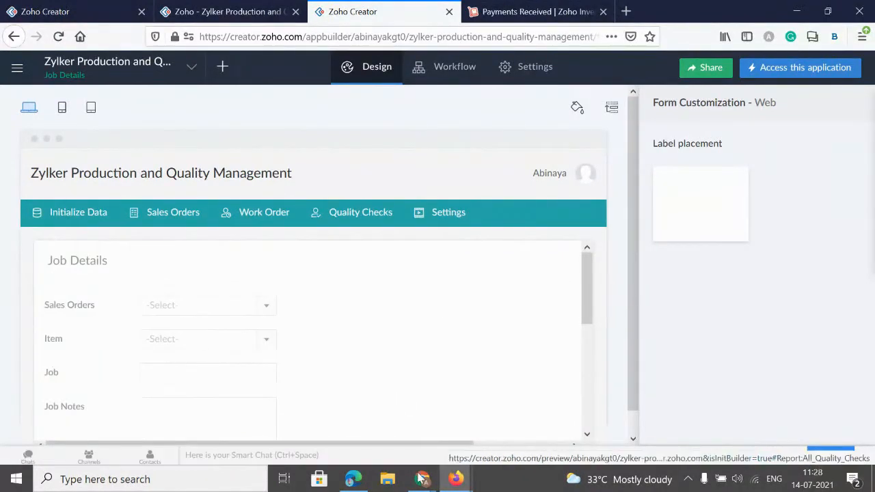
mouse_move(422, 479)
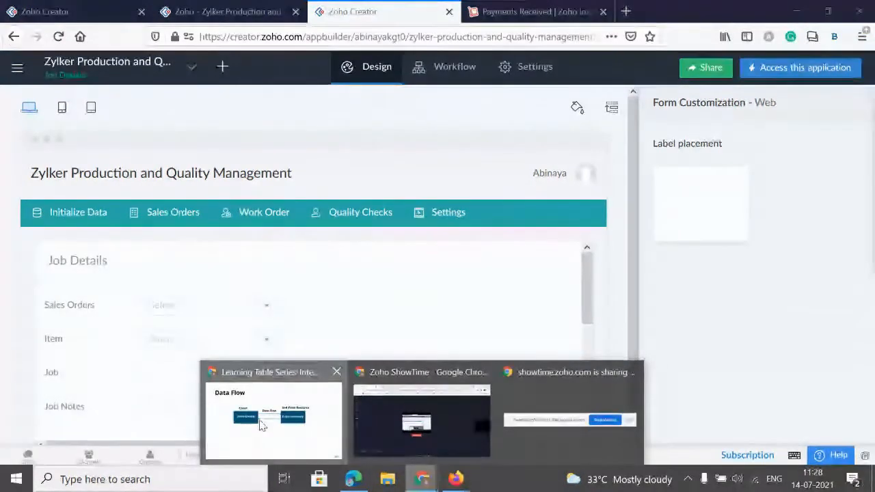
left_click(260, 423)
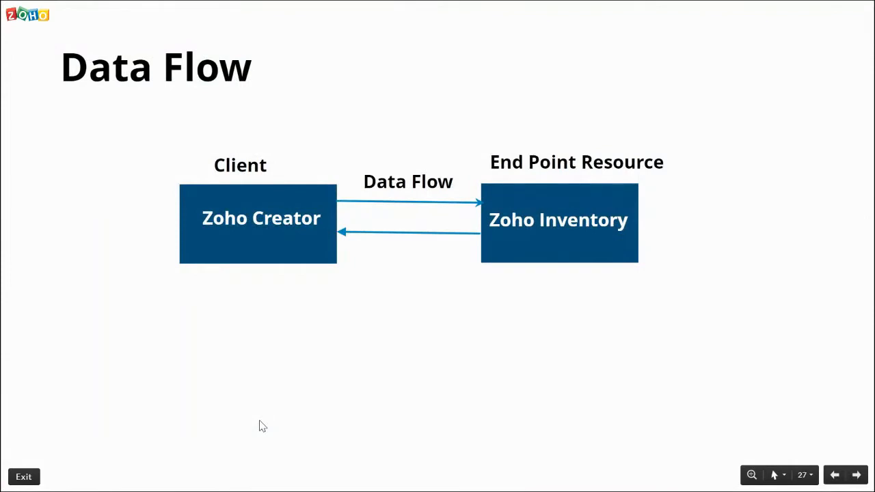